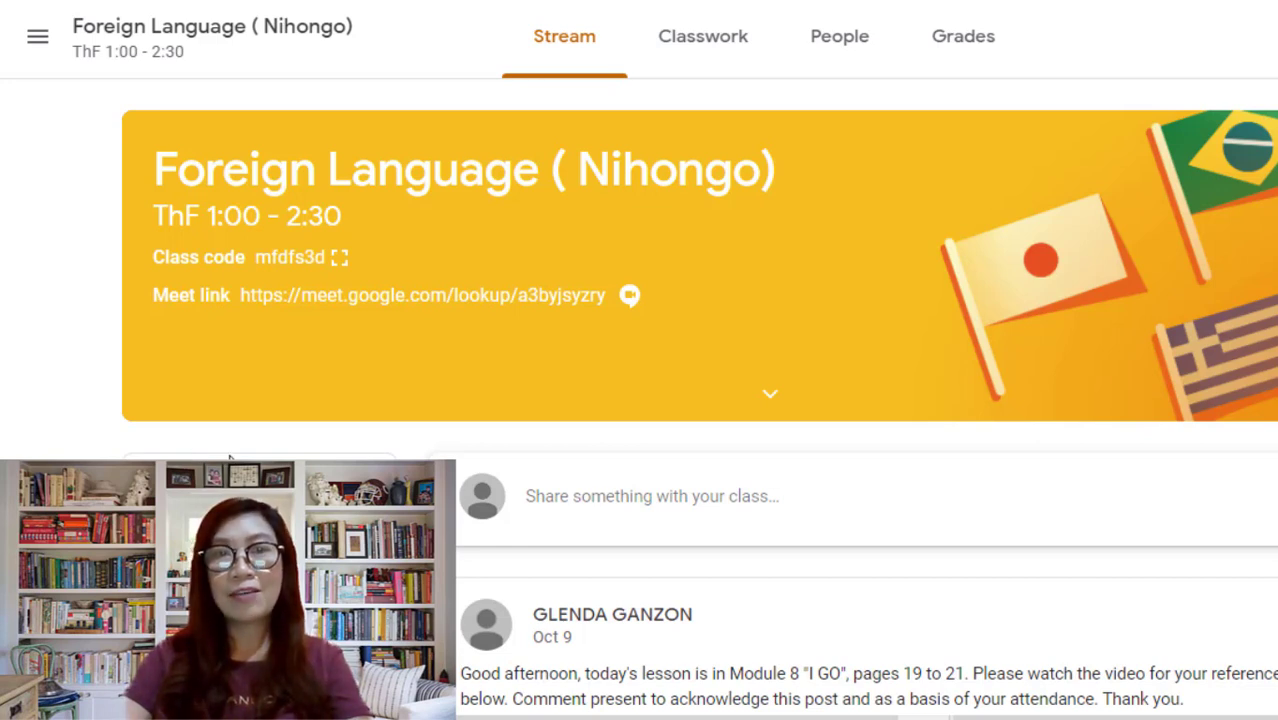
- Create a new question in the class's Classwork titled "Attendance for today, October 15, 2020"
left_click(710, 55)
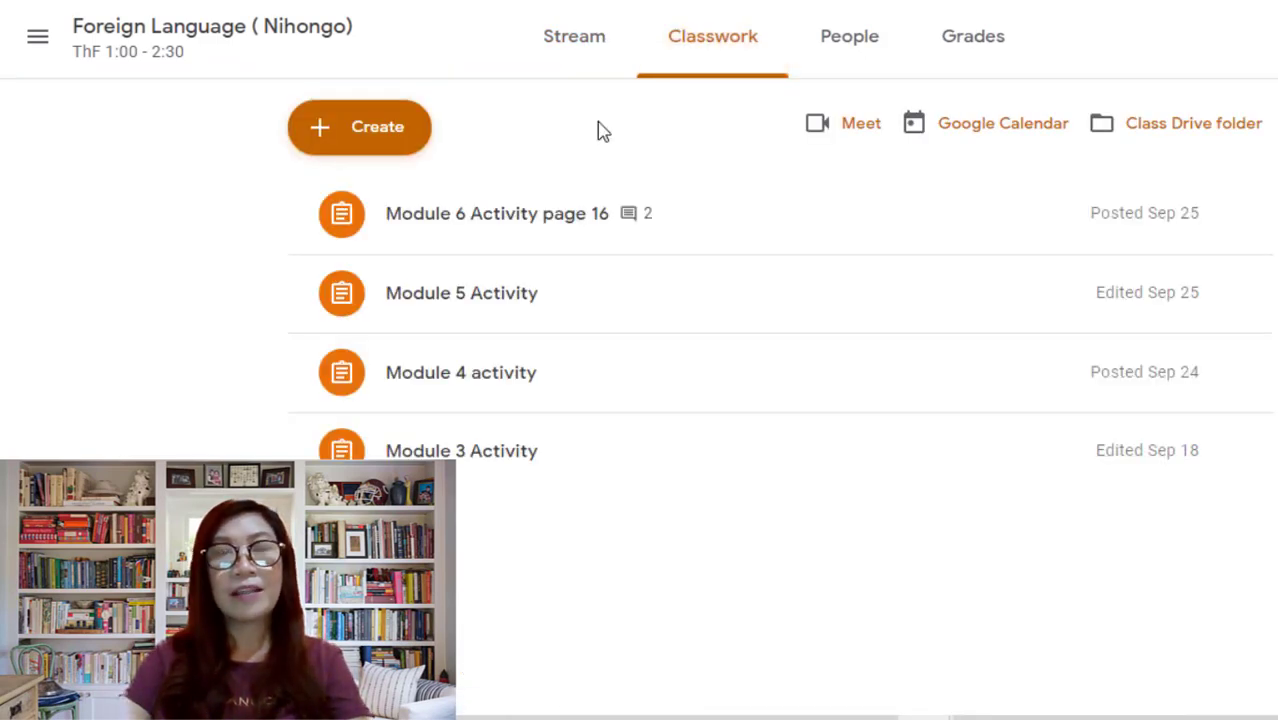
left_click(399, 148)
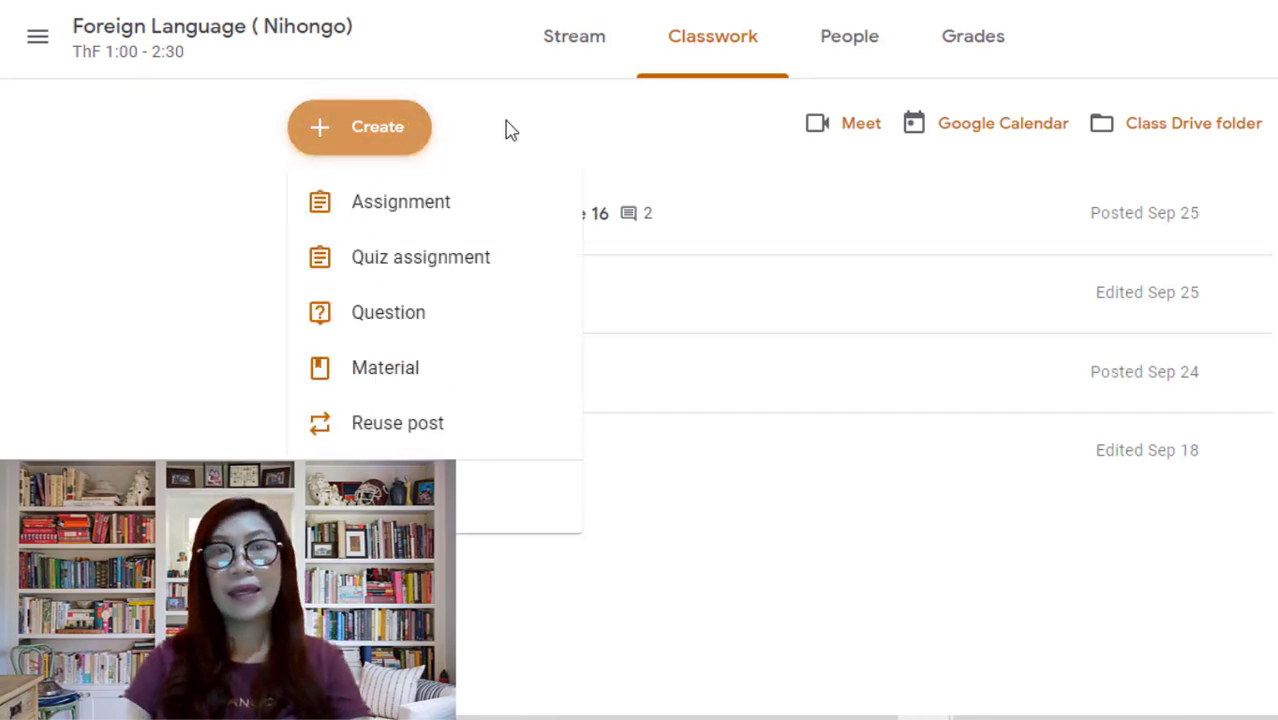
left_click(440, 330)
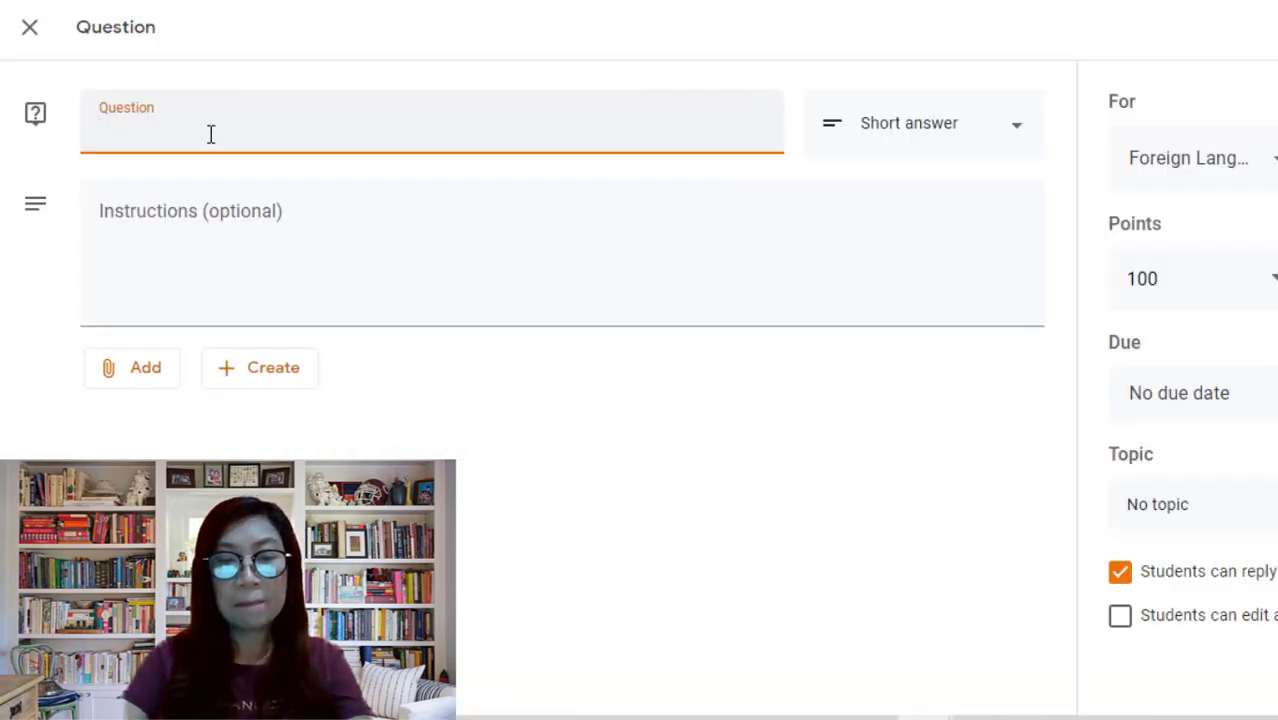
type("A")
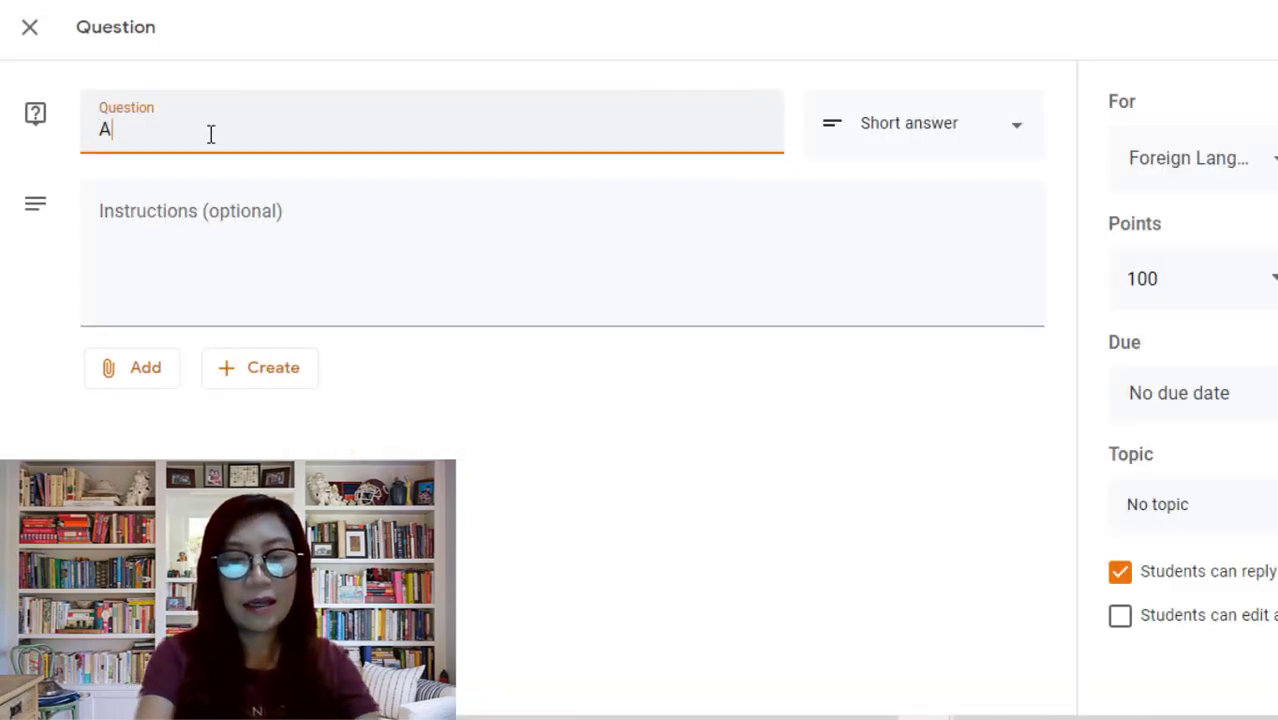
type("ttenda")
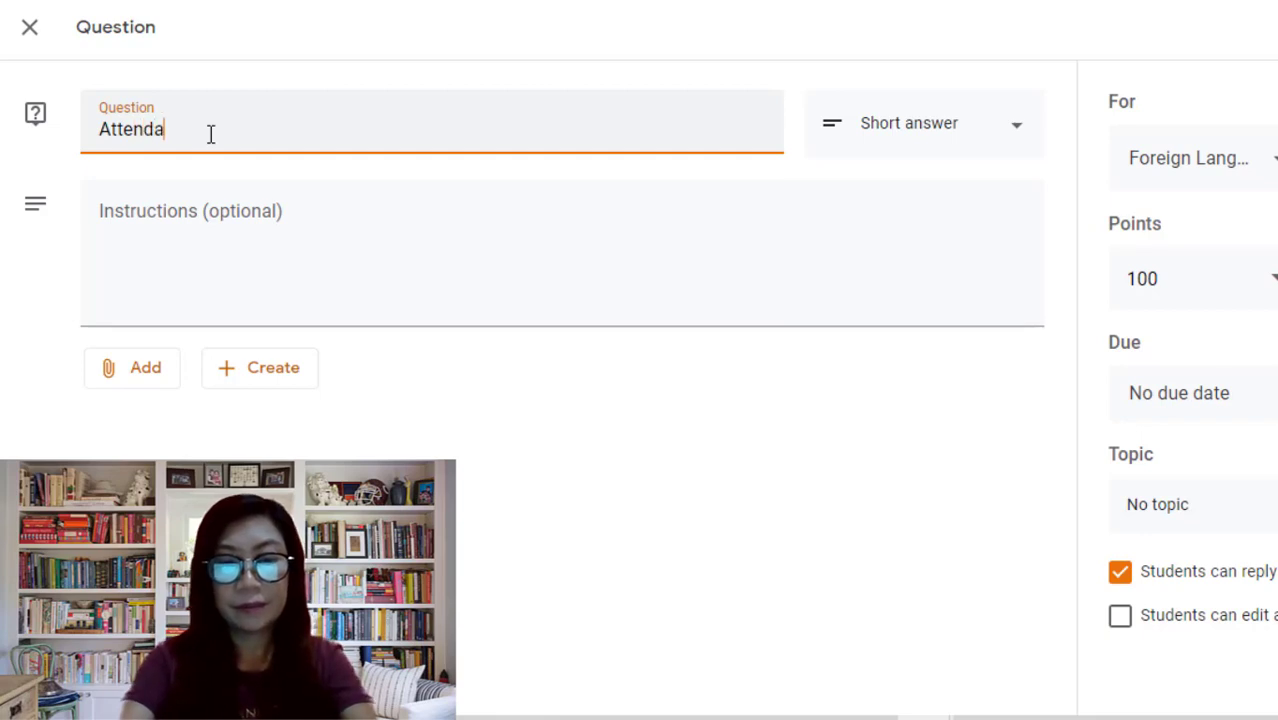
type("nce for")
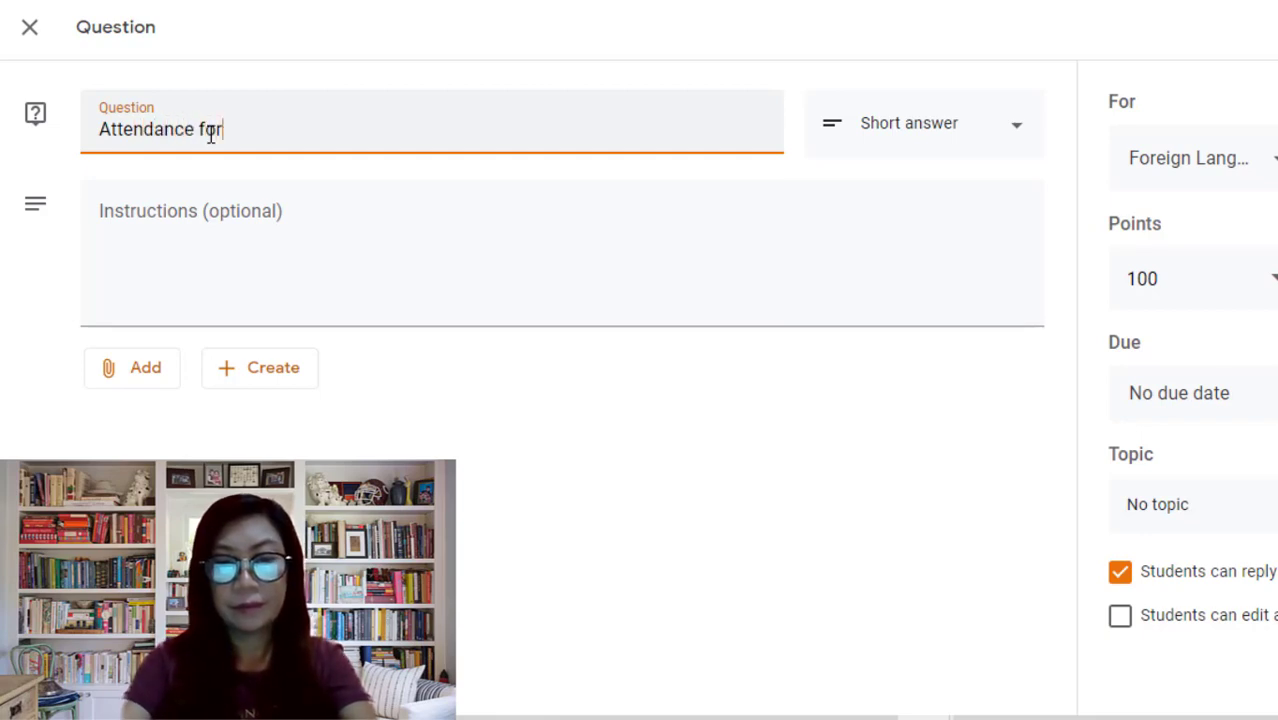
type(" today")
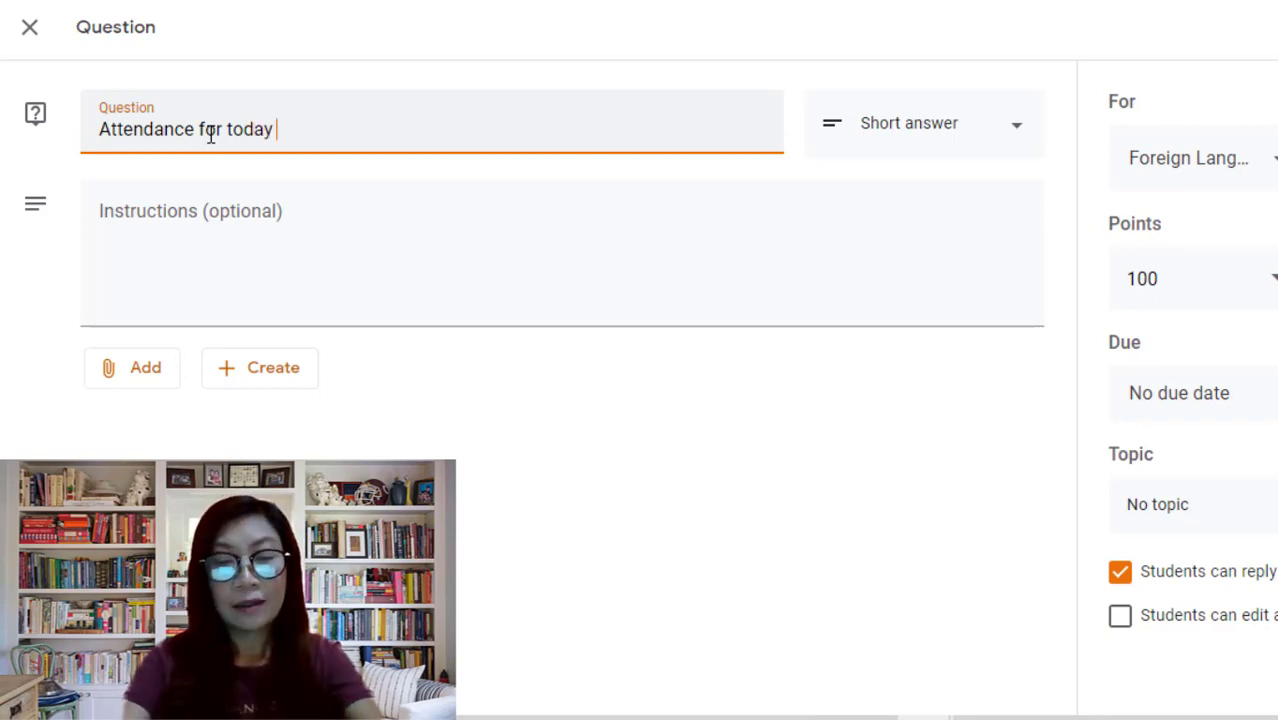
type(", October 15, 2020")
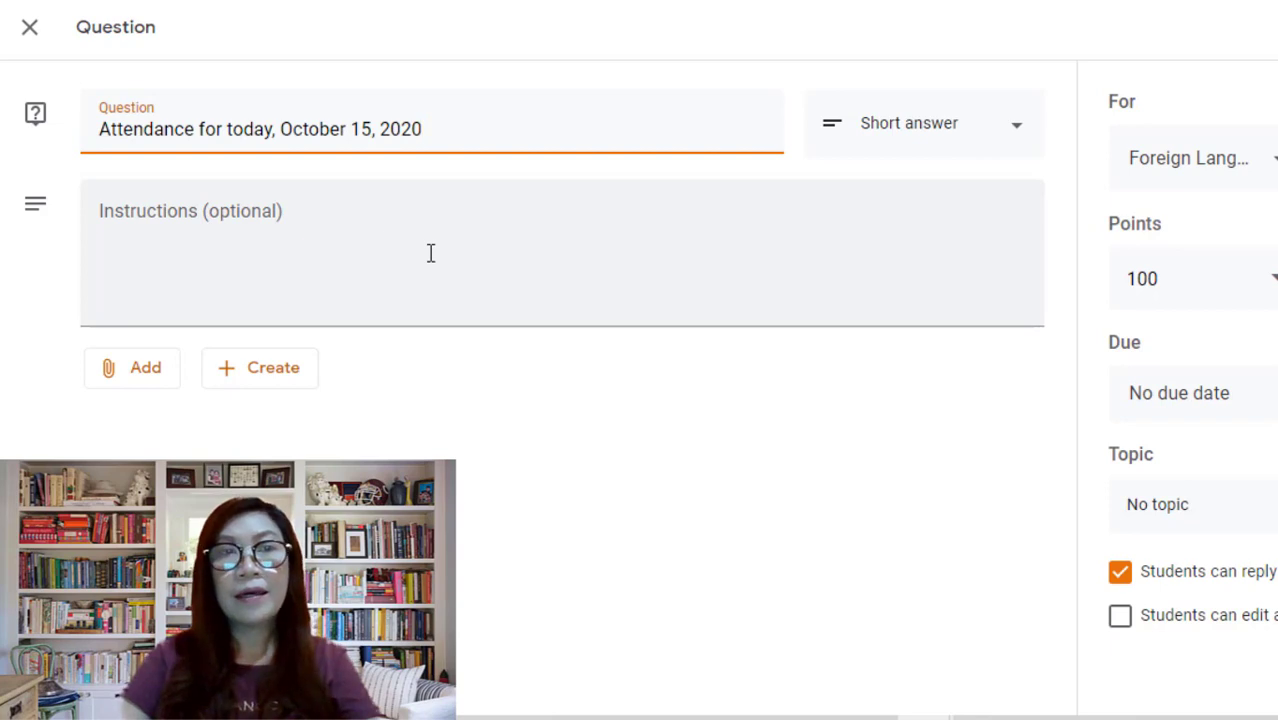
left_click(236, 220)
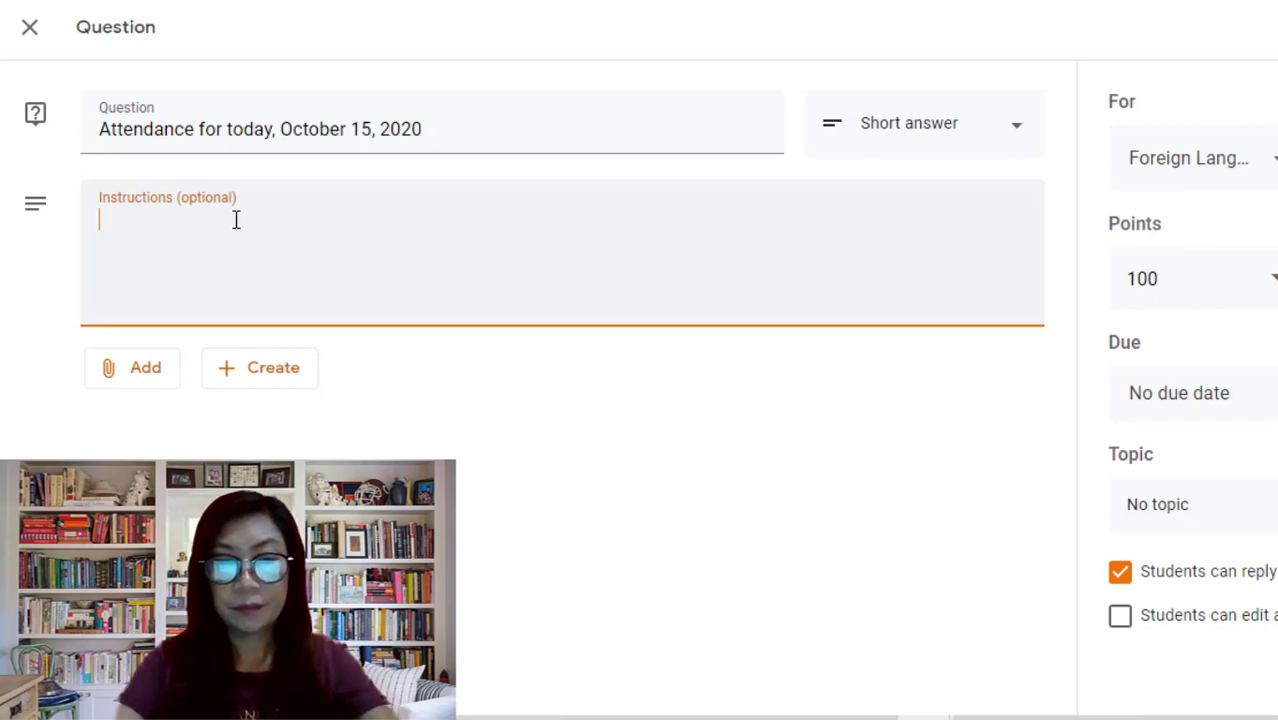
type("God")
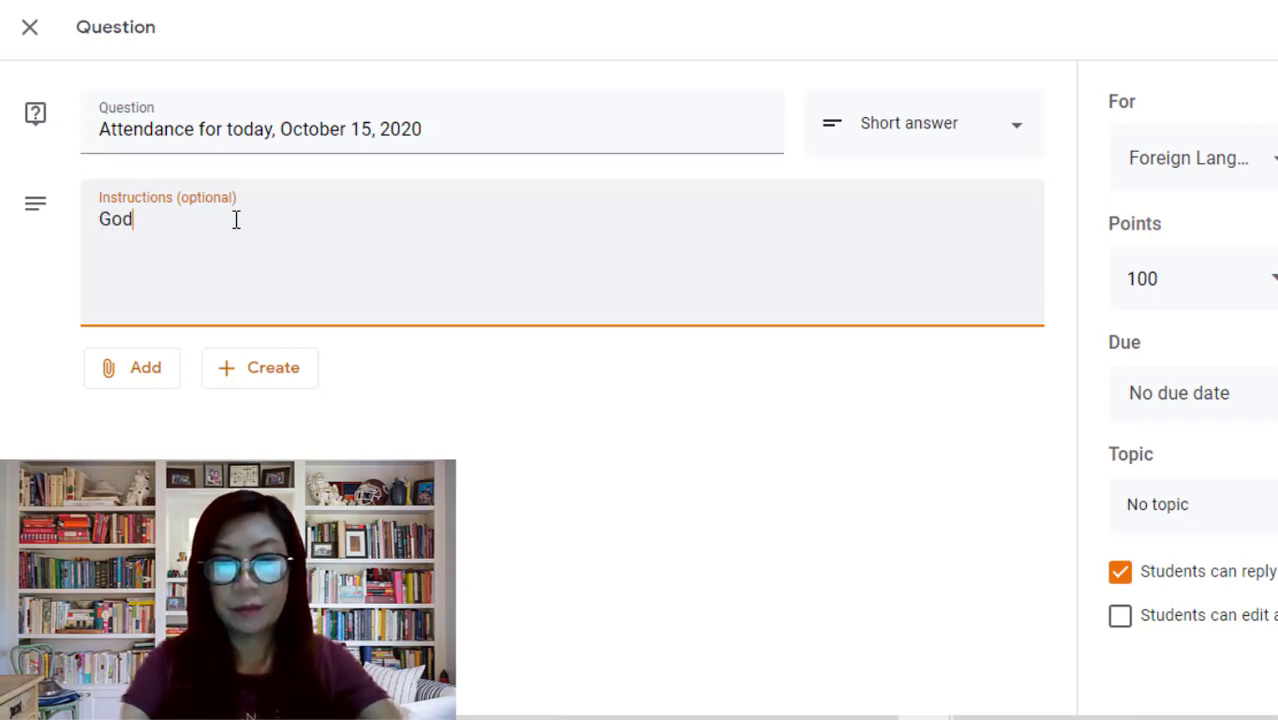
type("d a")
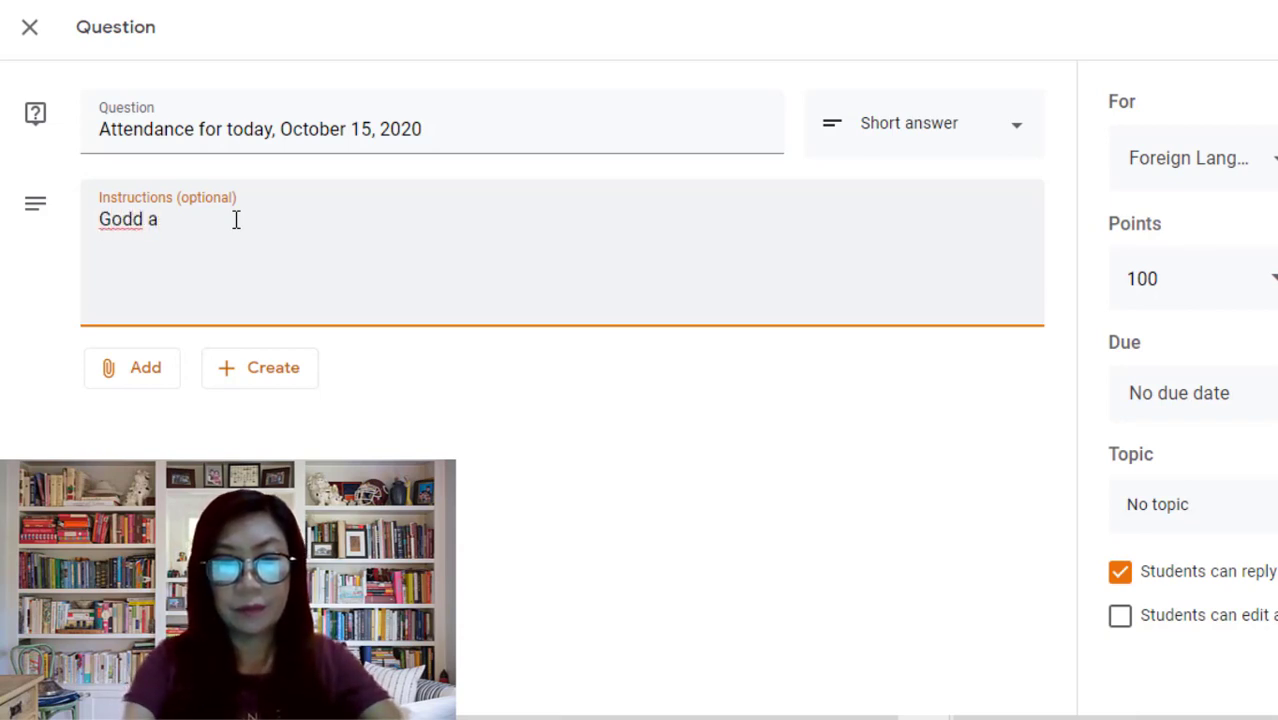
type("ft")
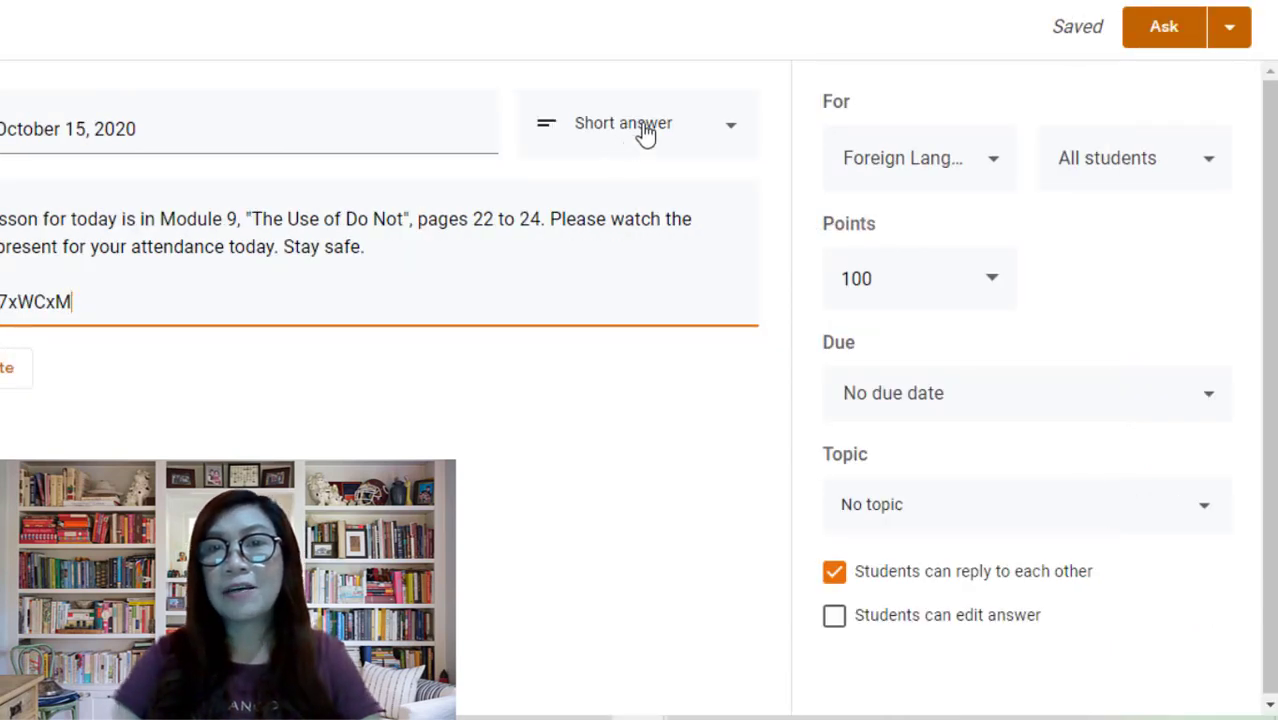
- Change the question to multiple choice with "Present" as its only answer option
left_click(731, 135)
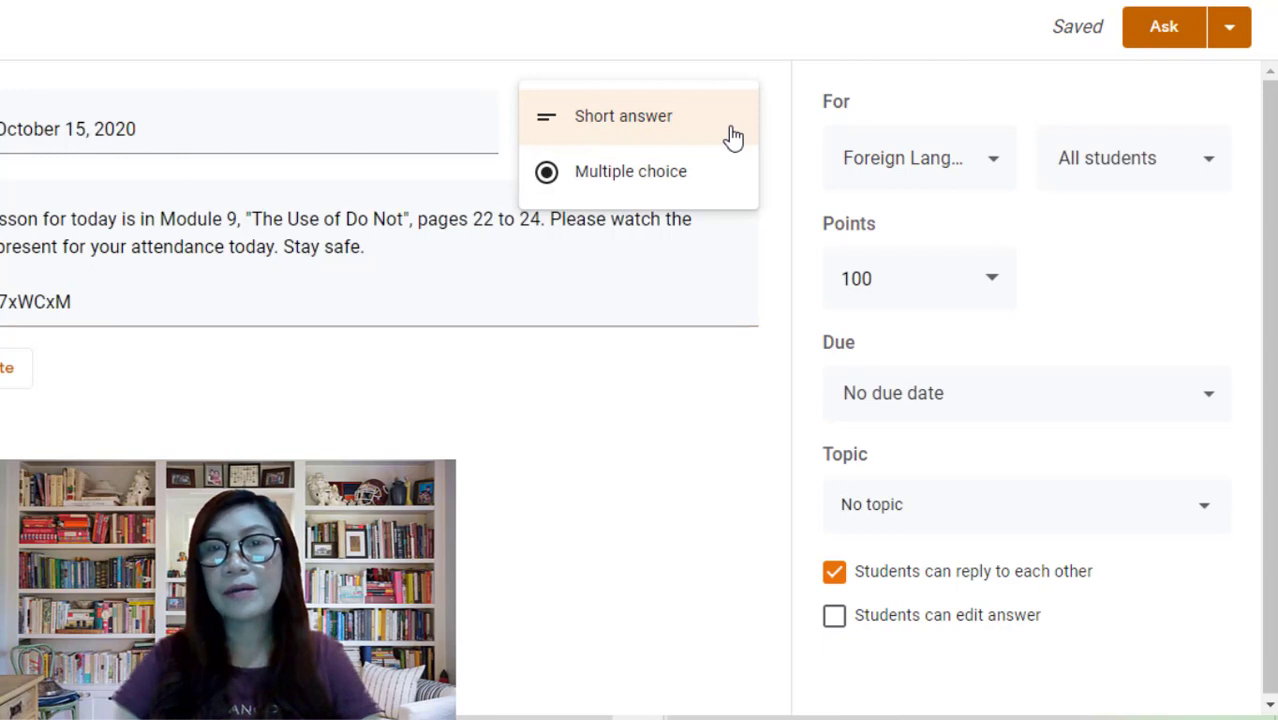
left_click(694, 179)
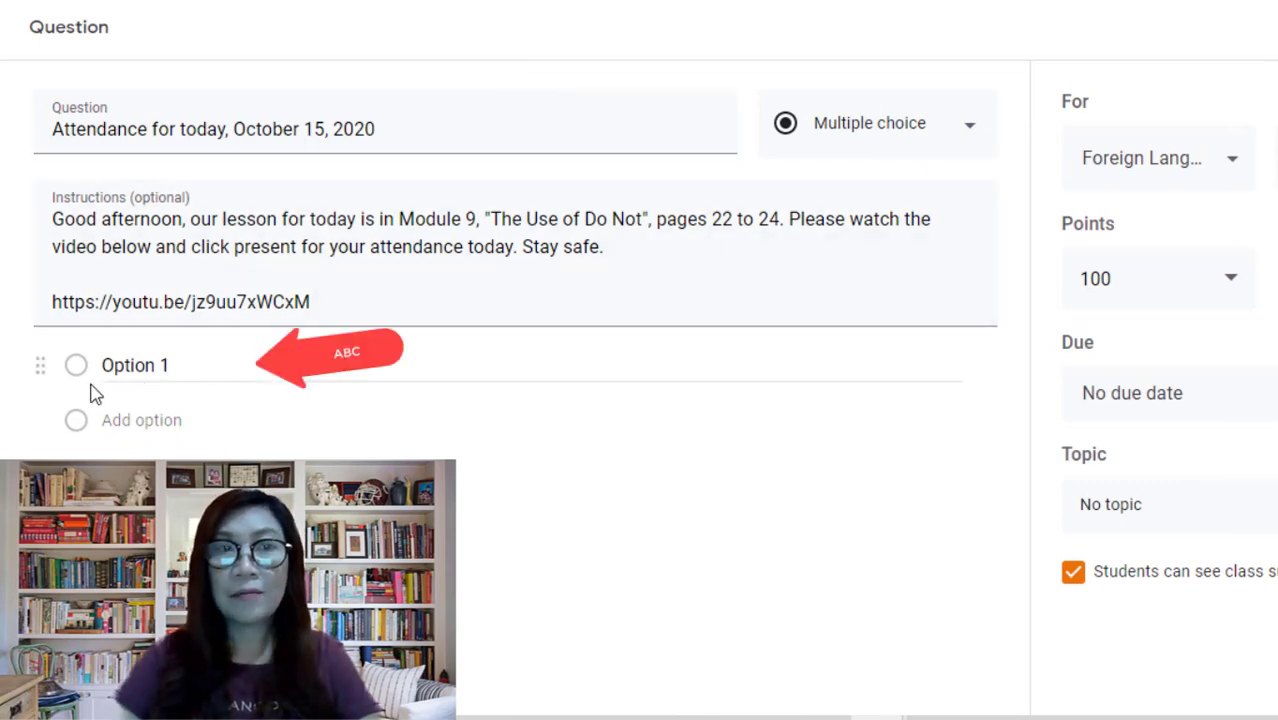
left_click(185, 365)
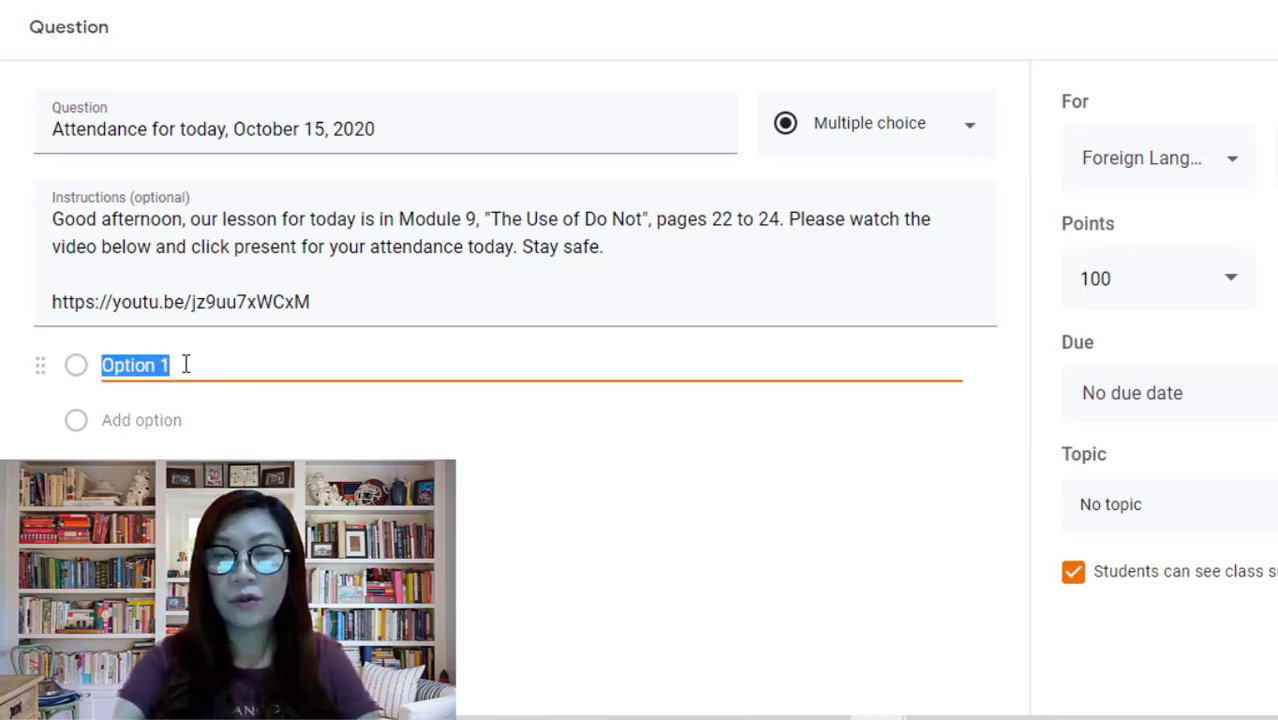
type("Pe")
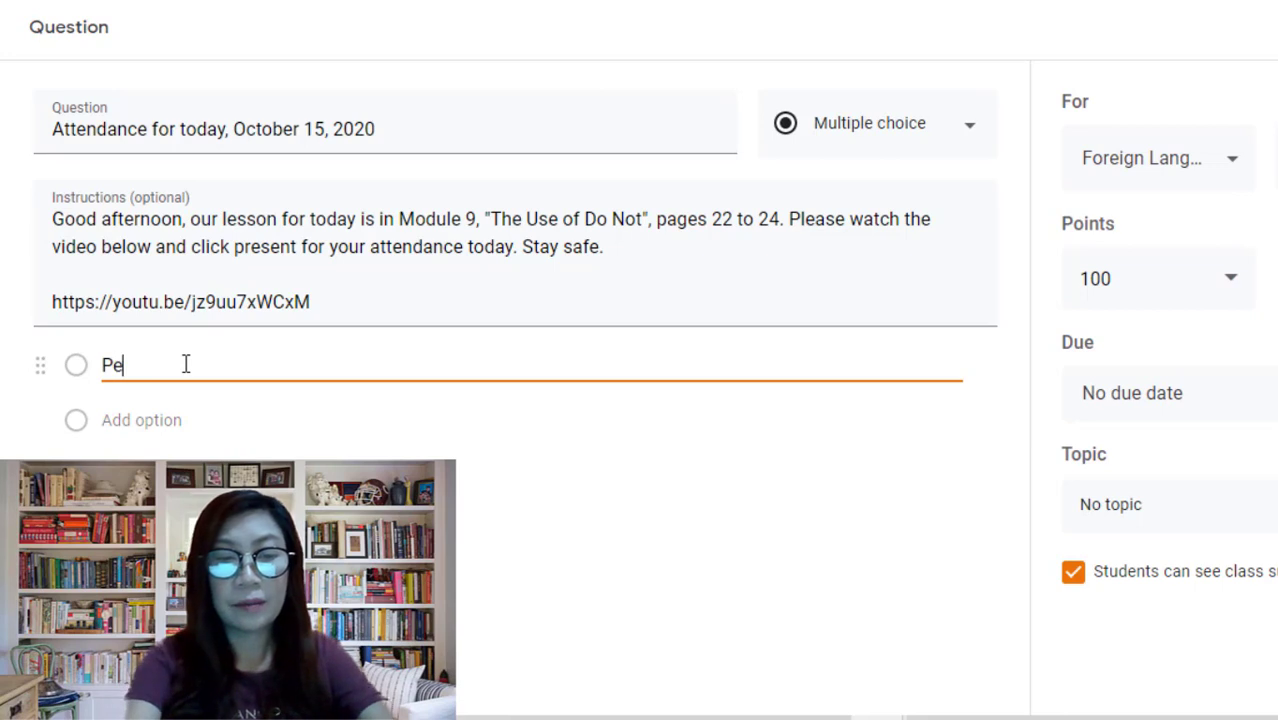
key("BackSpace")
type("resent")
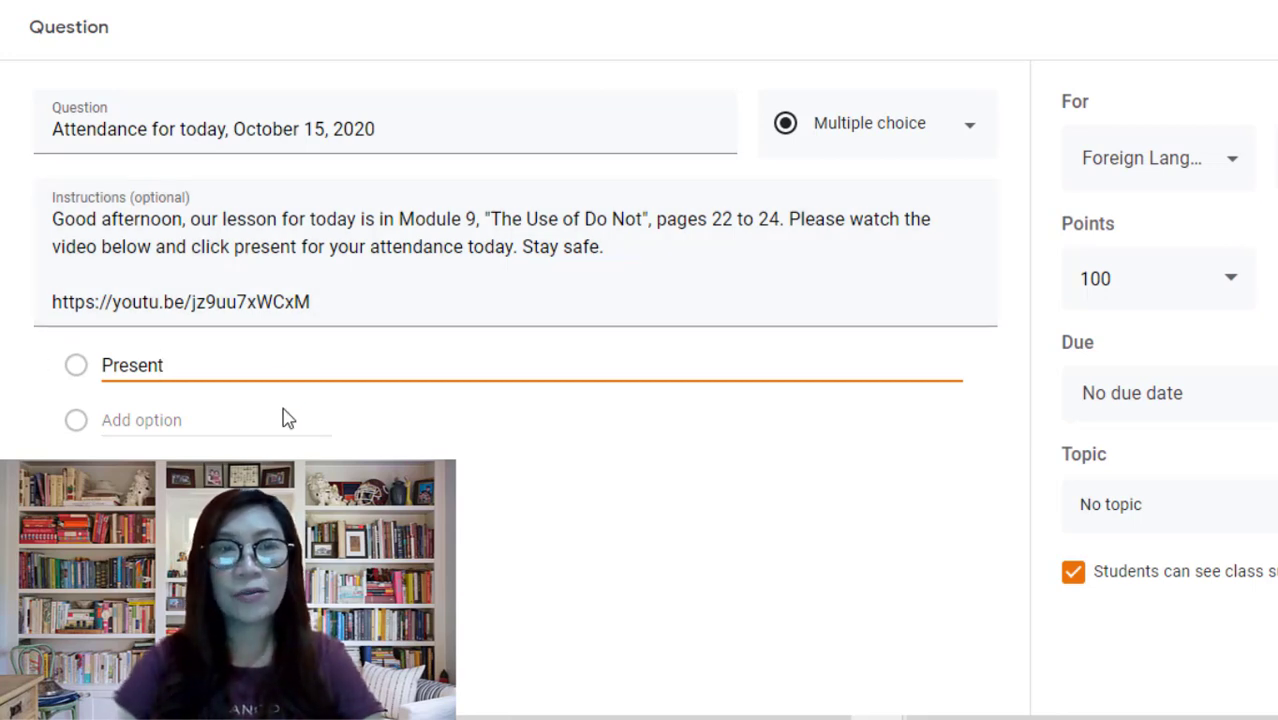
left_click(137, 428)
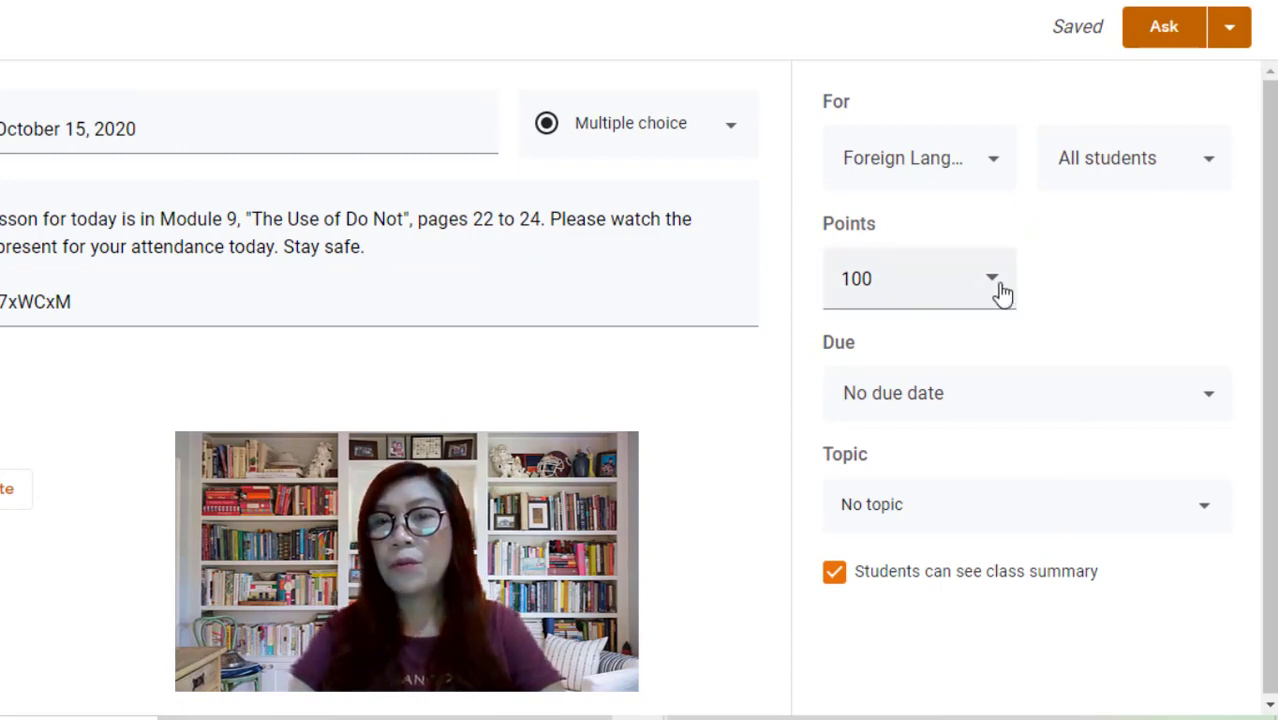
- Set the points for the attendance question to 1
left_click(1002, 292)
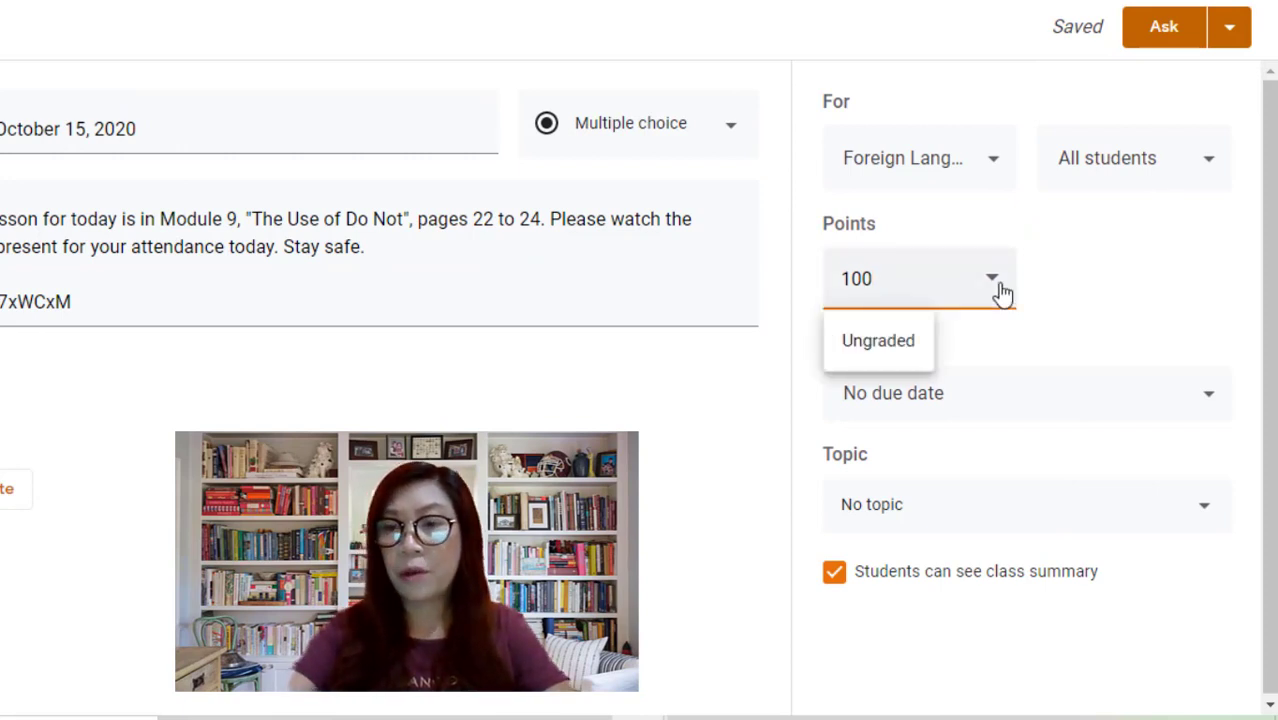
key("BackSpace")
key("BackSpace")
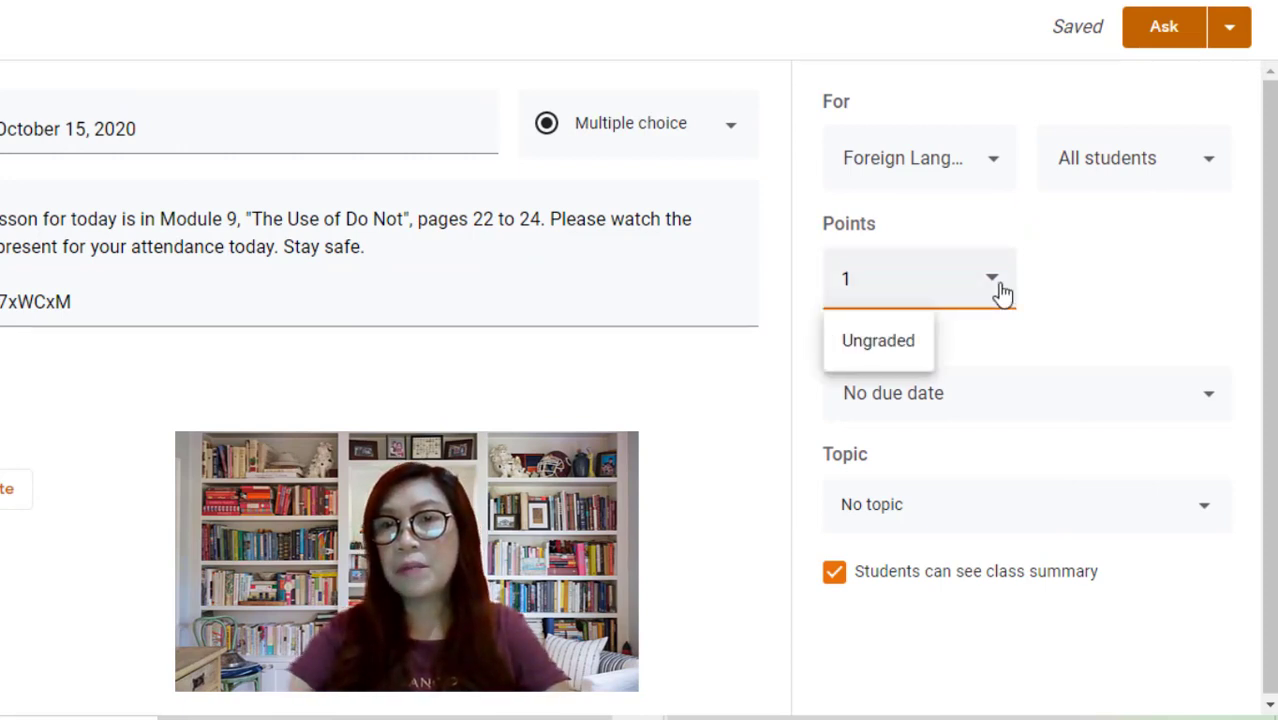
key("Tab")
left_click(1002, 292)
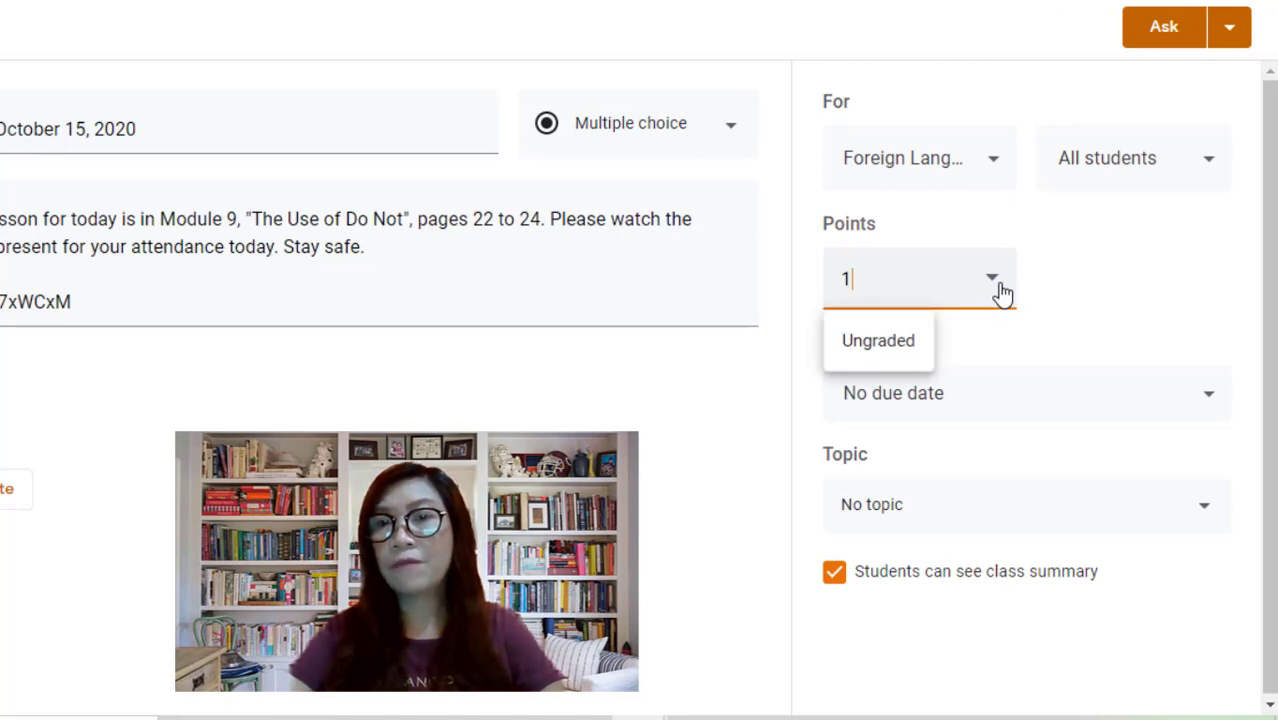
left_click(1099, 286)
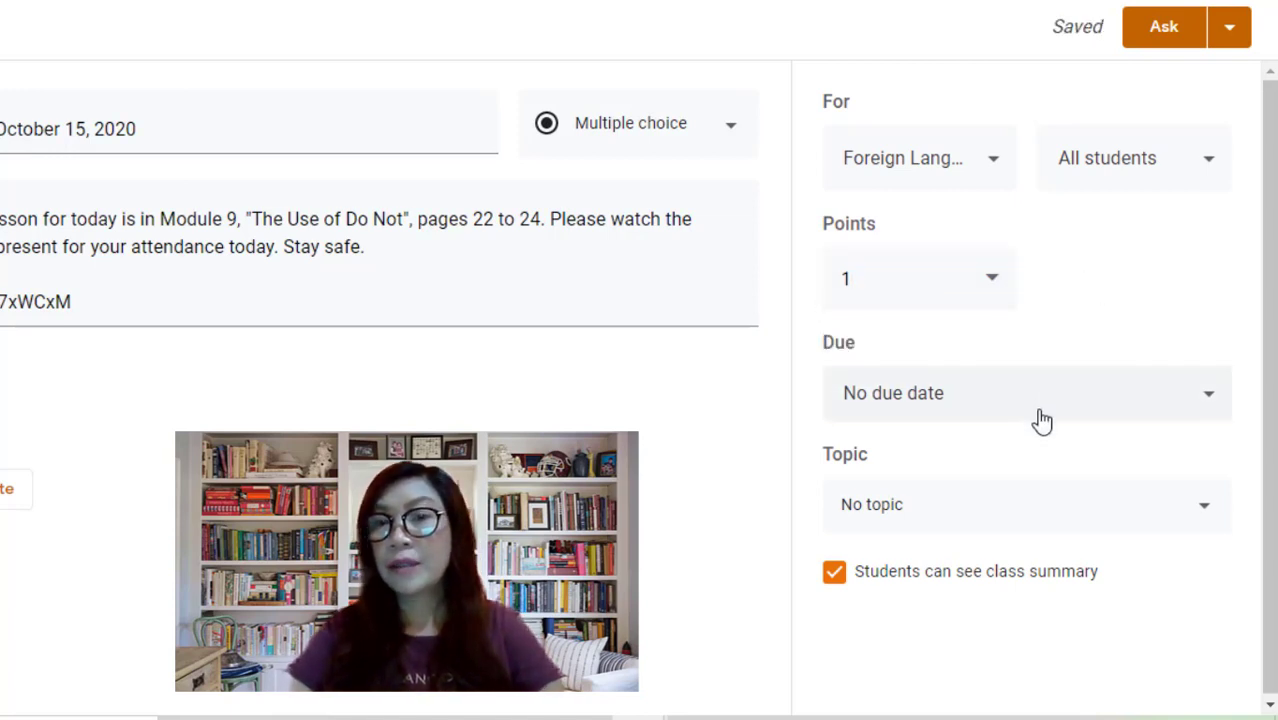
- Set the question's due date to Oct 15, 2020 at 11:59 PM
left_click(1215, 416)
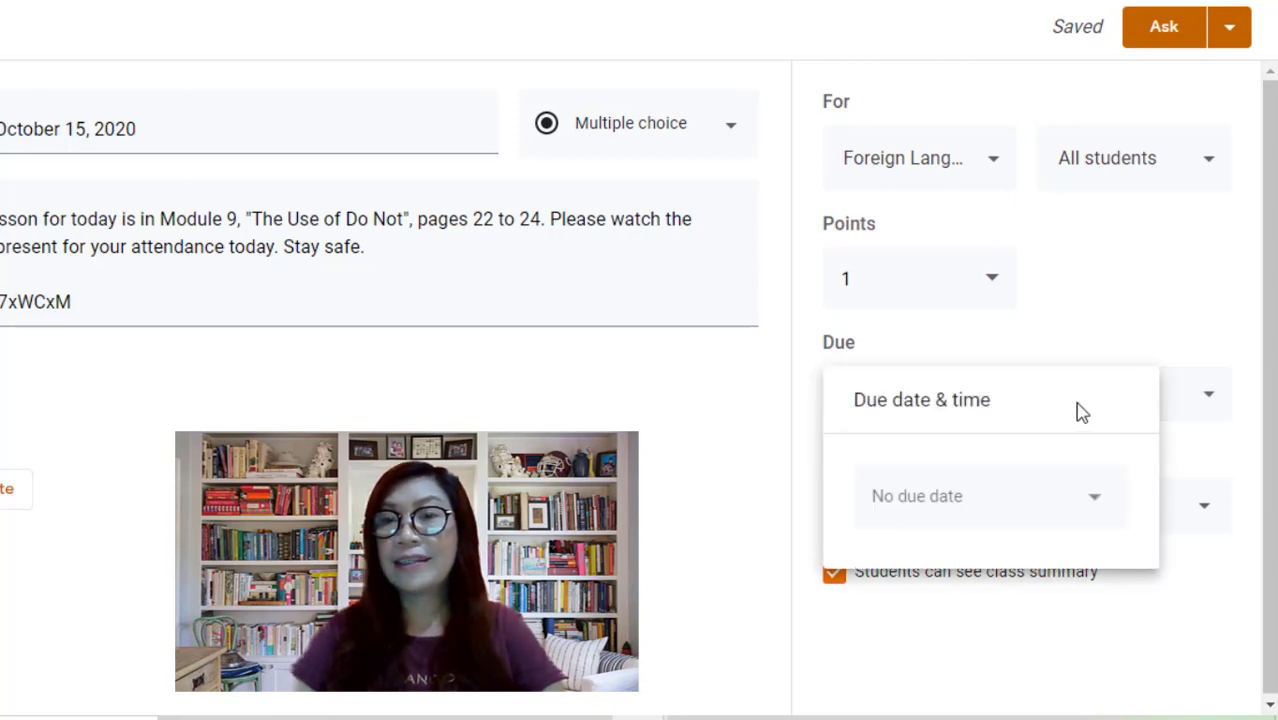
left_click(1016, 490)
left_click(1045, 358)
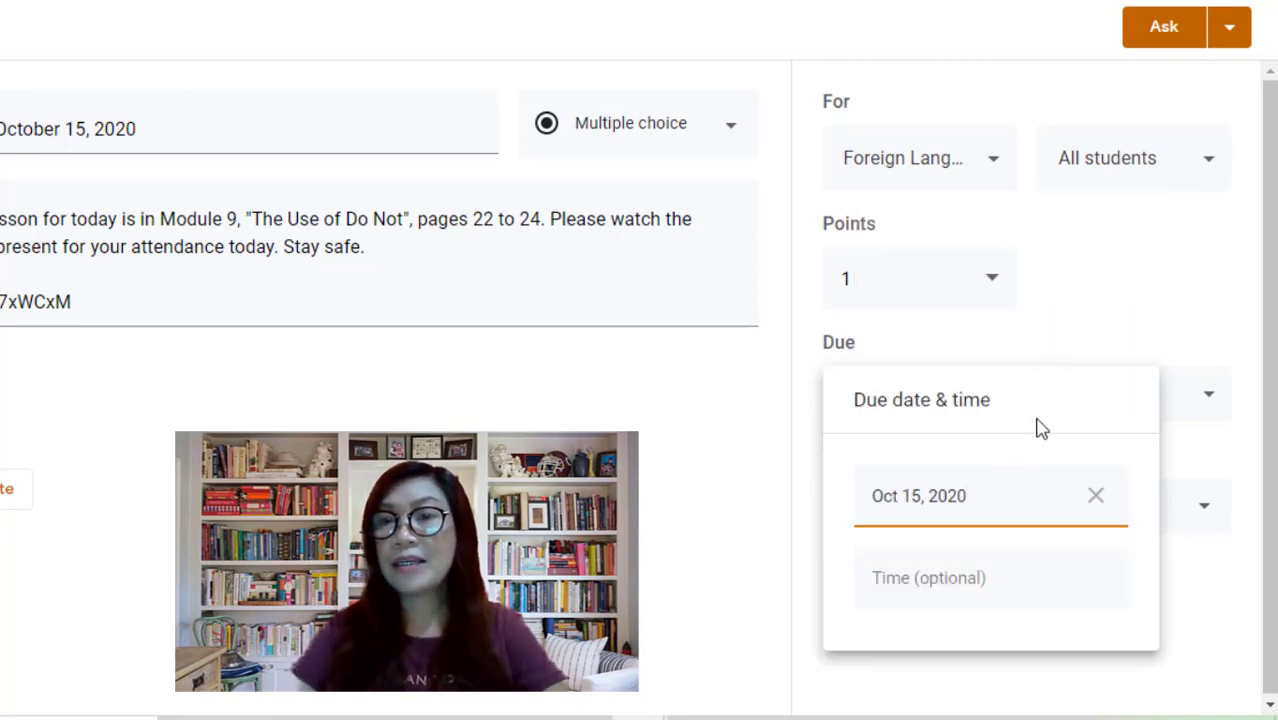
left_click(999, 584)
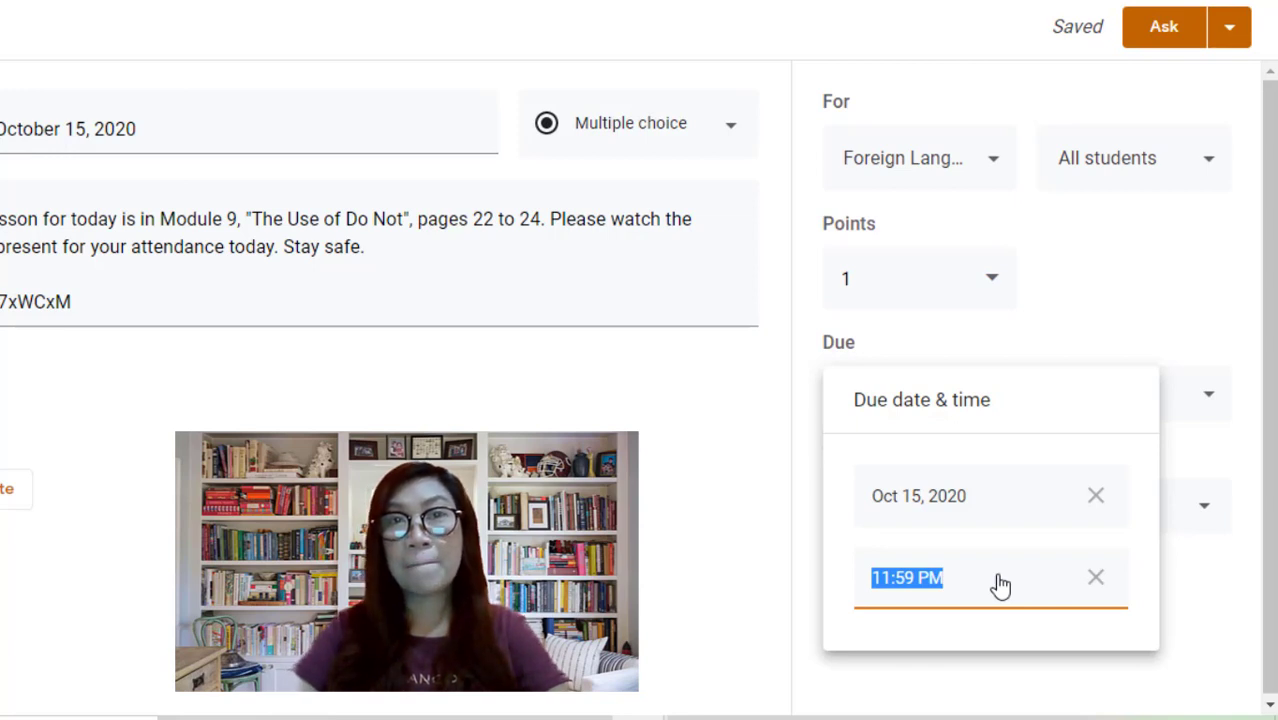
left_click(700, 635)
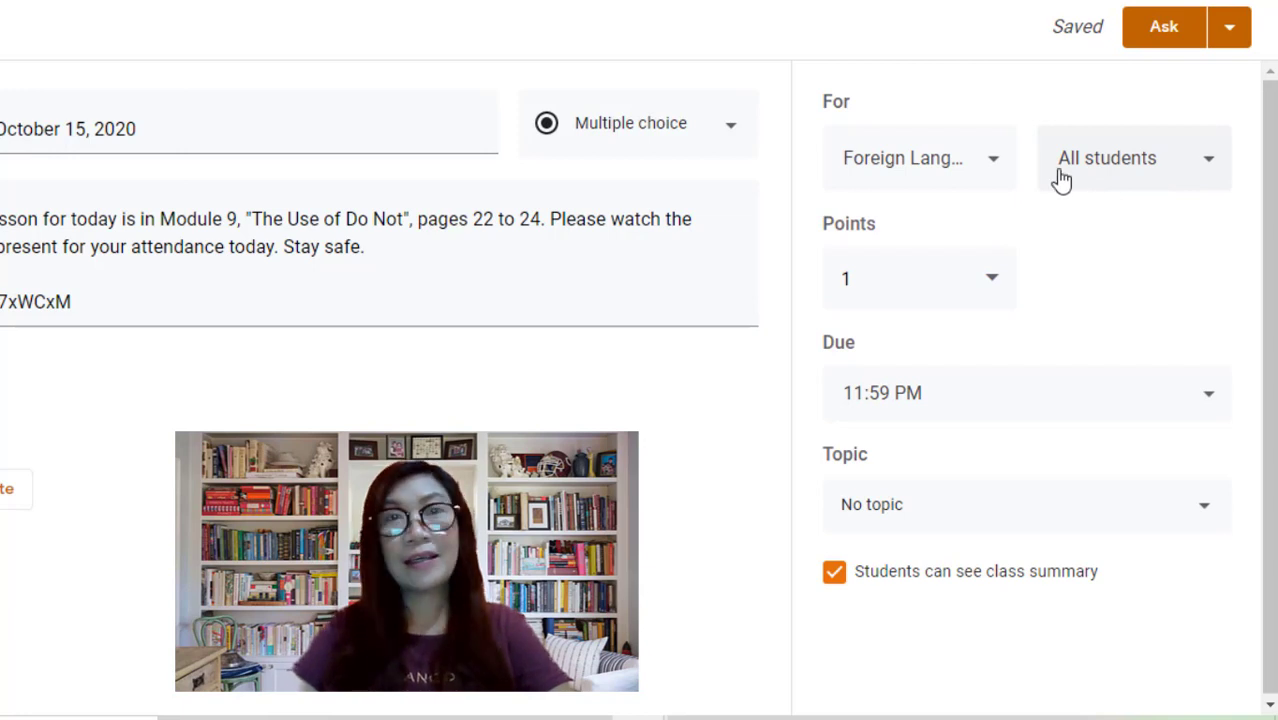
- Check the recipient list, keep all students selected, and post the attendance question to the class
left_click(1133, 184)
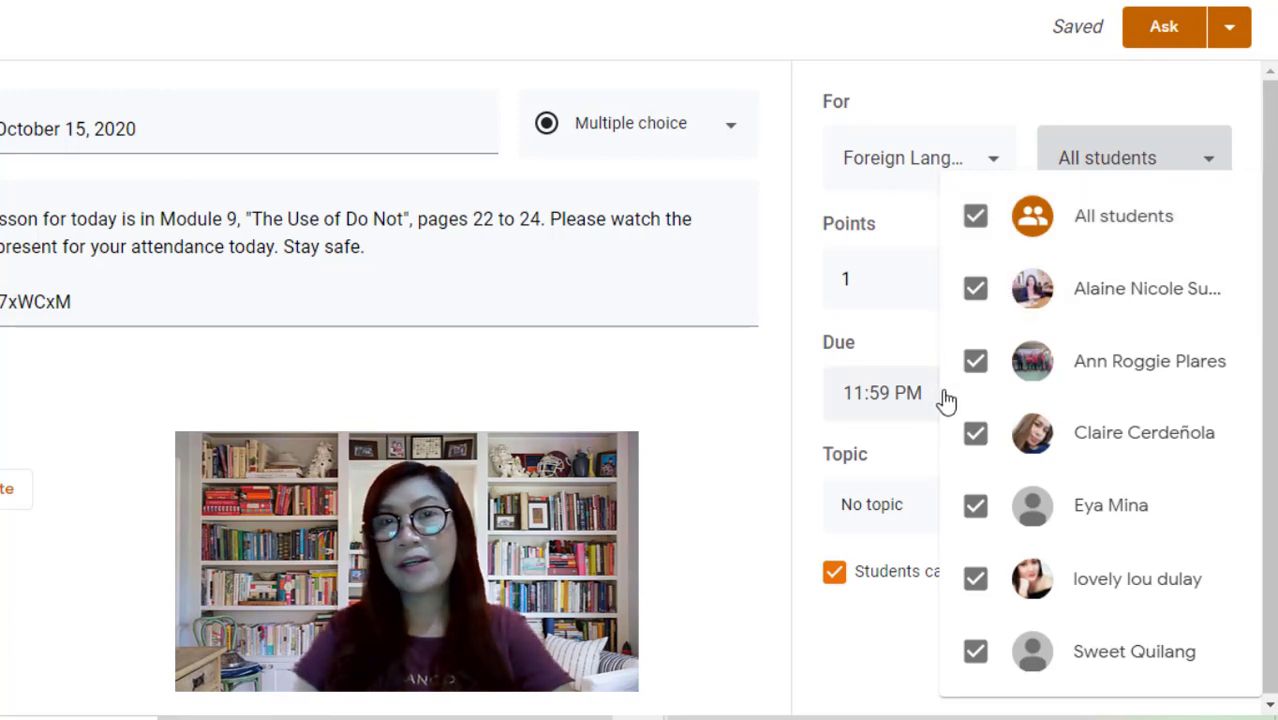
left_click(1216, 163)
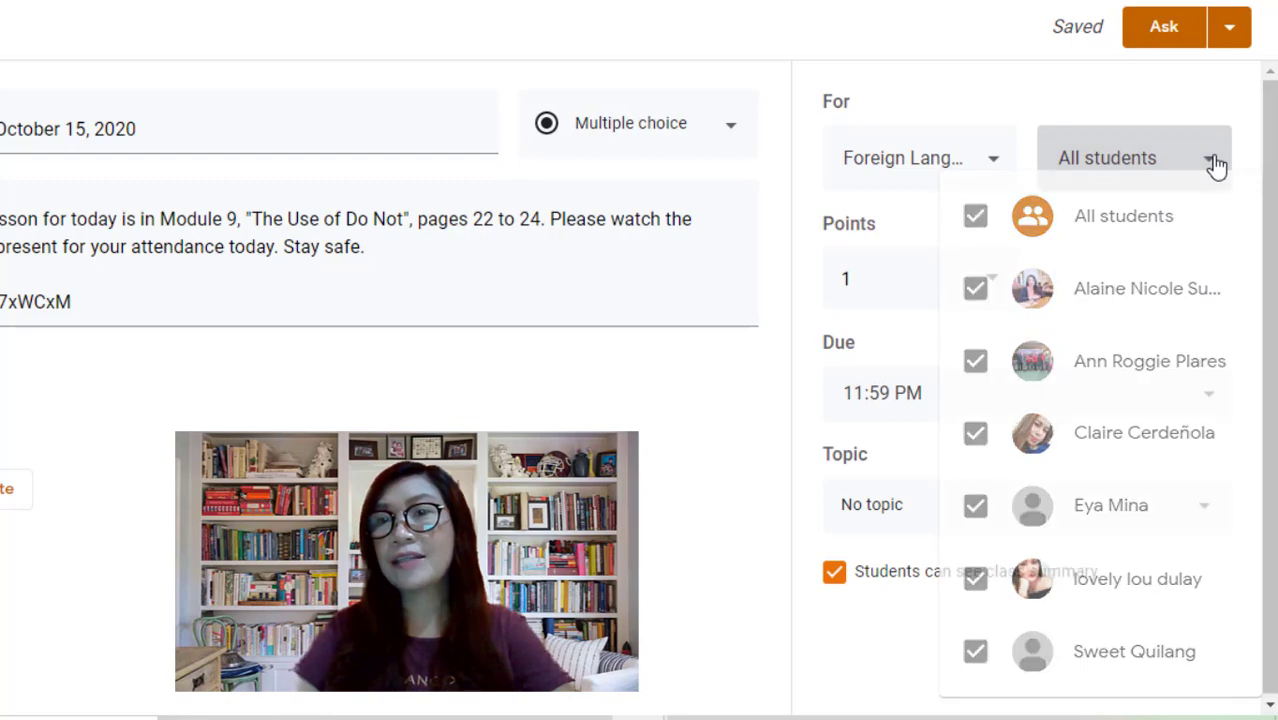
left_click(1165, 32)
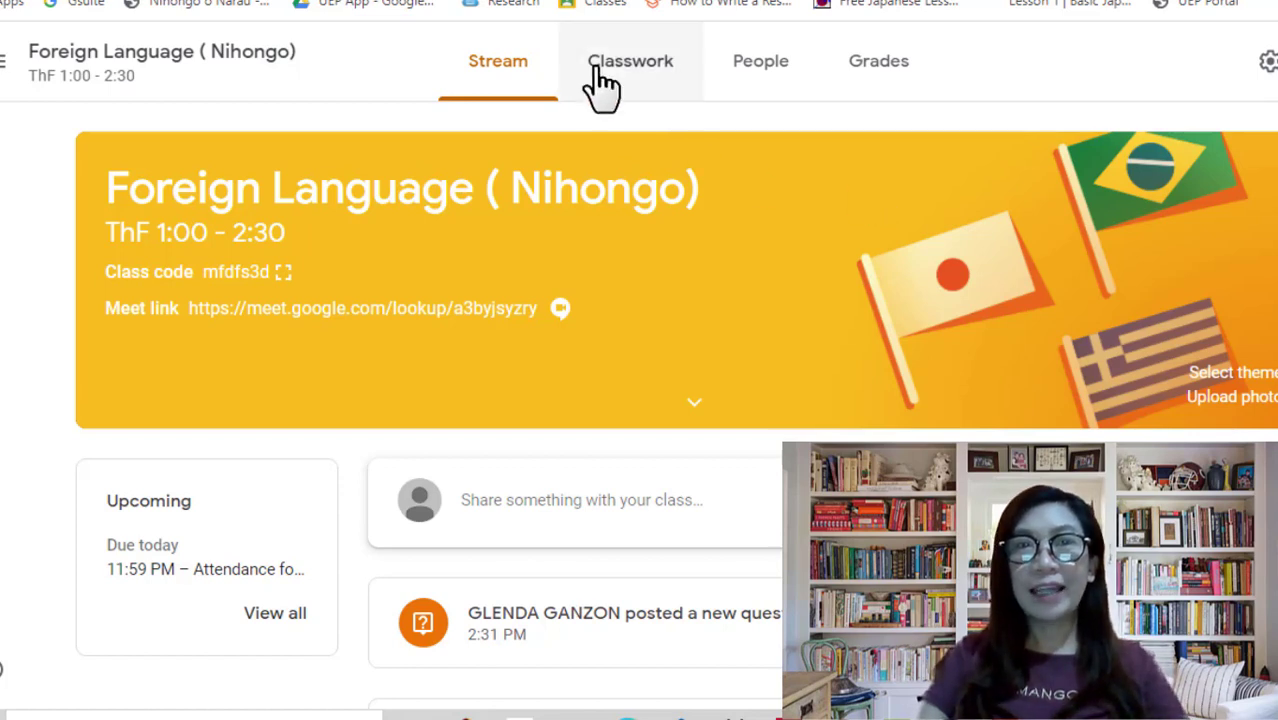
- Open the student answers of the October 15 attendance question from Classwork and review who has turned in a response
left_click(630, 80)
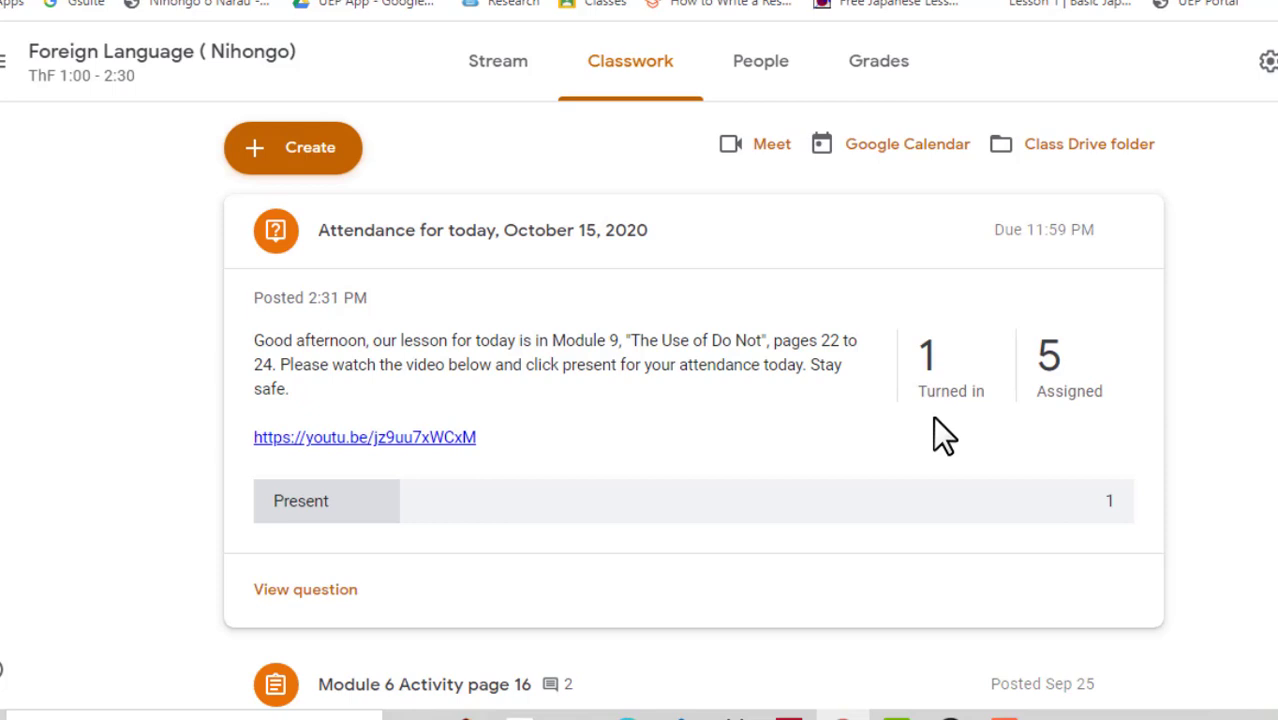
left_click(1052, 395)
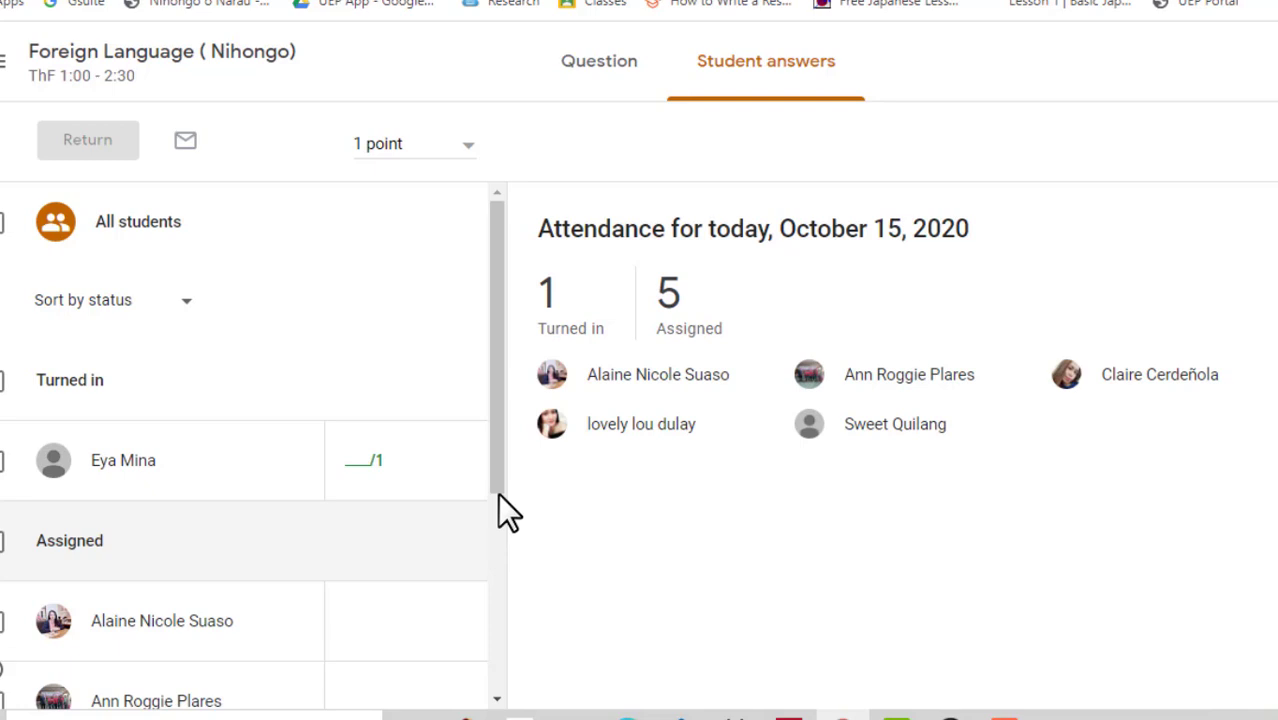
left_click_drag(498, 493, 530, 420)
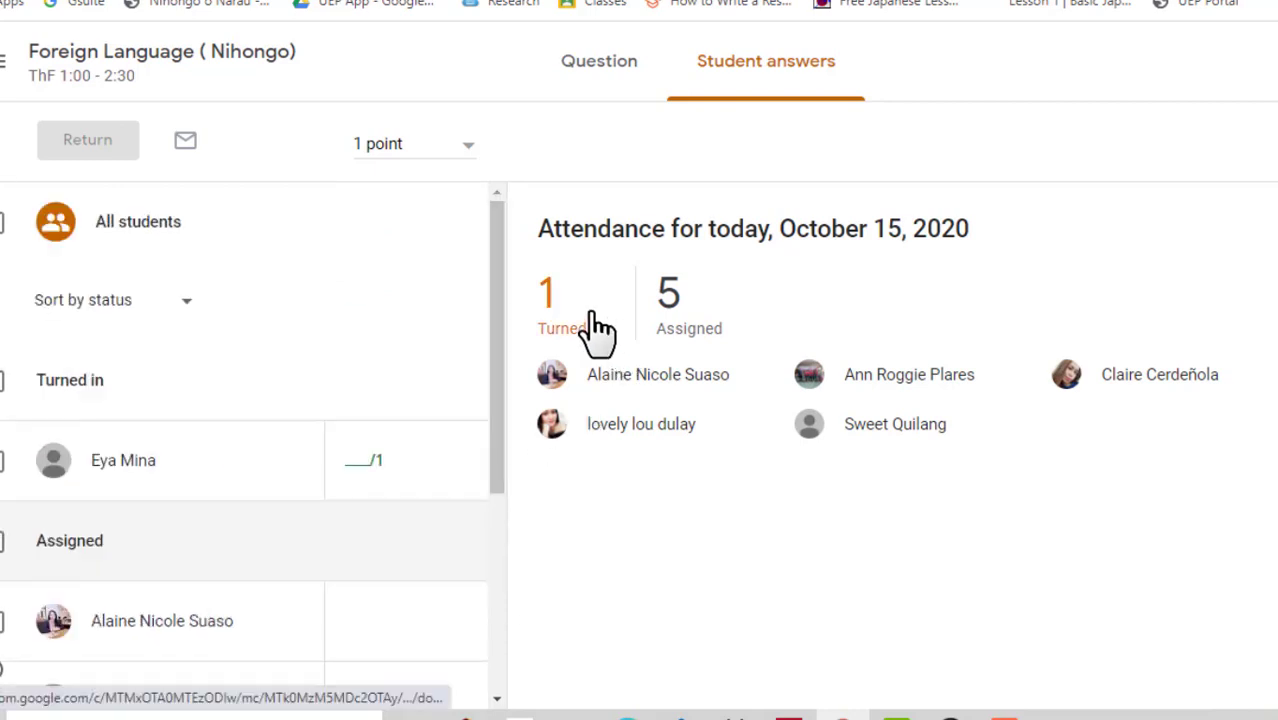